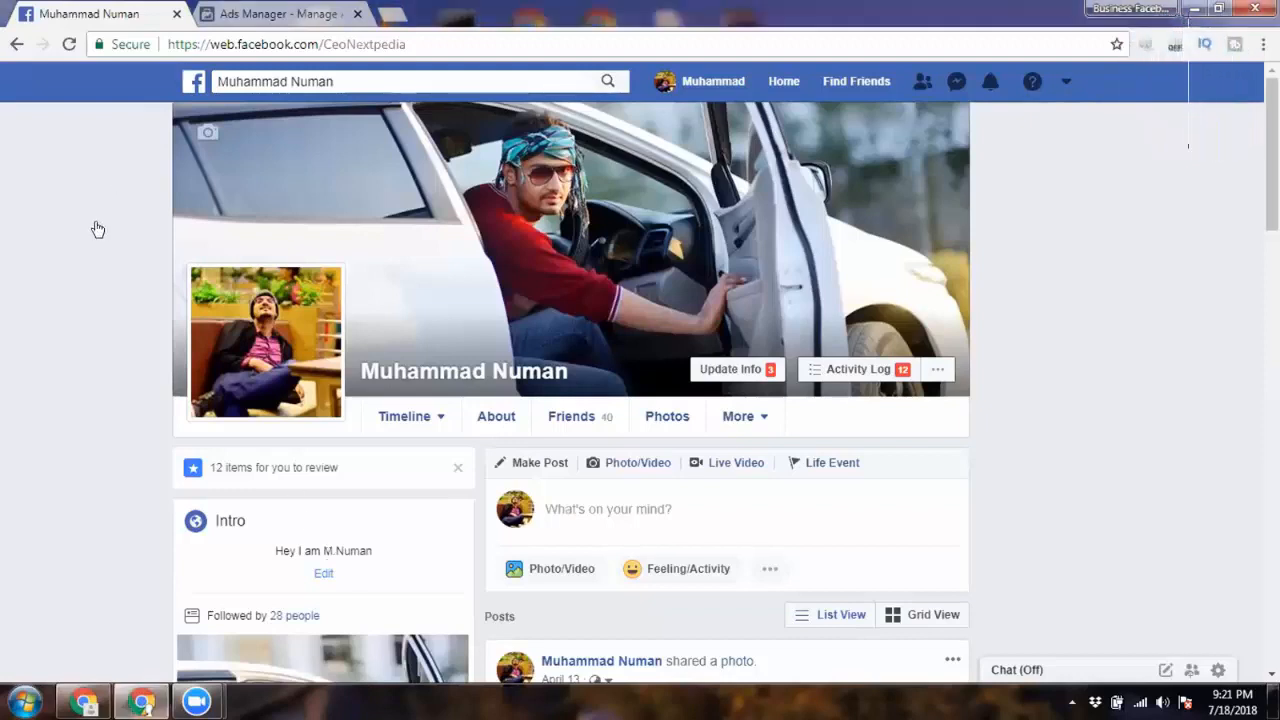
- In Ads Manager, start a new campaign and discard the earlier draft with Start Over
key("ctrl+Tab")
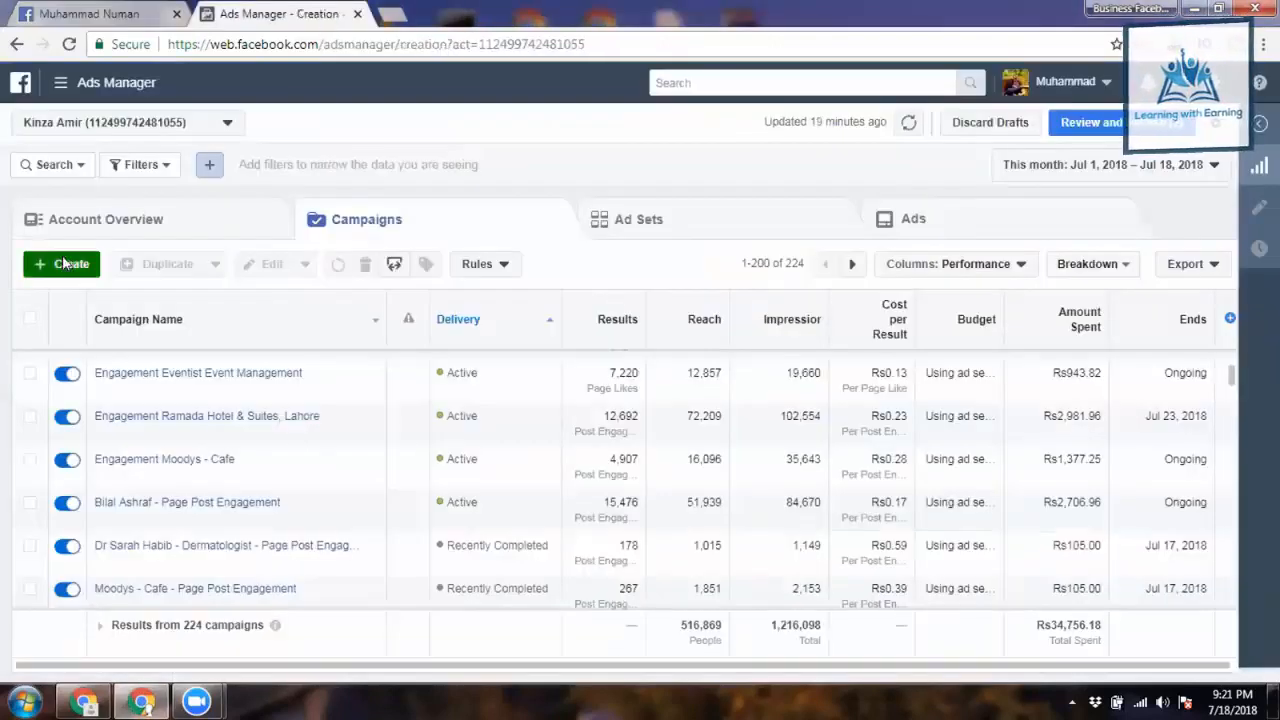
left_click(62, 263)
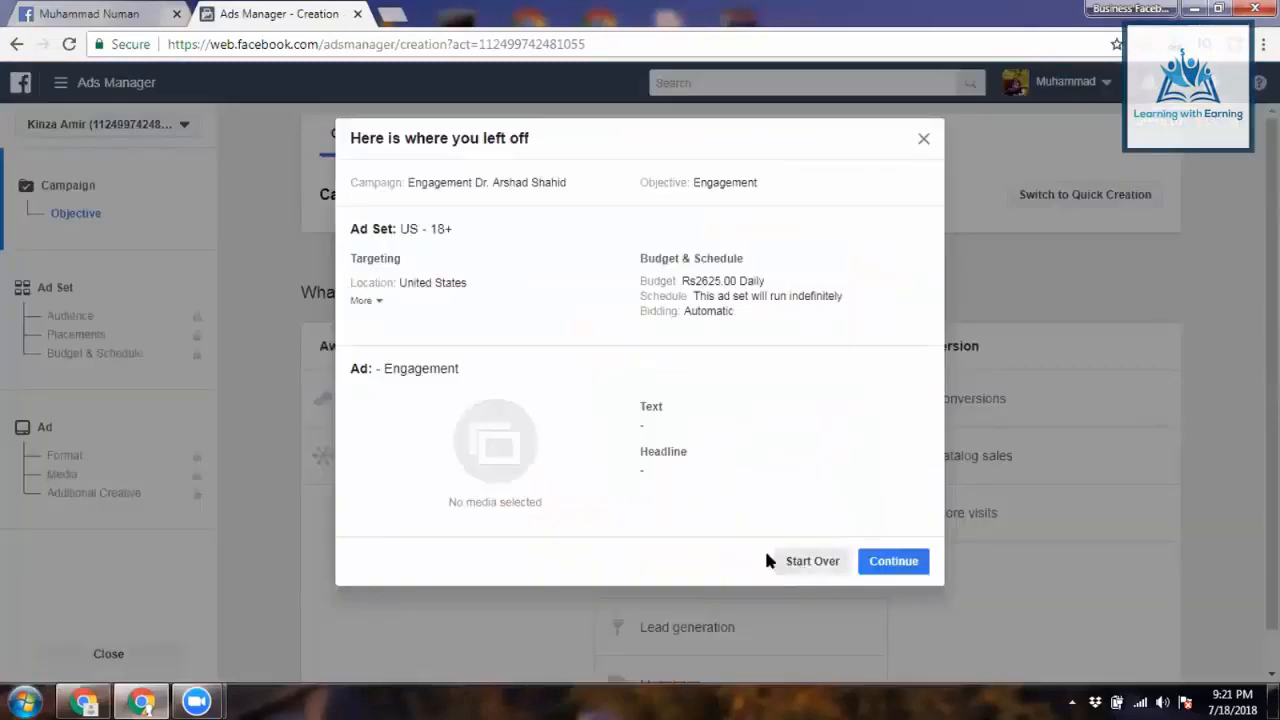
left_click(768, 560)
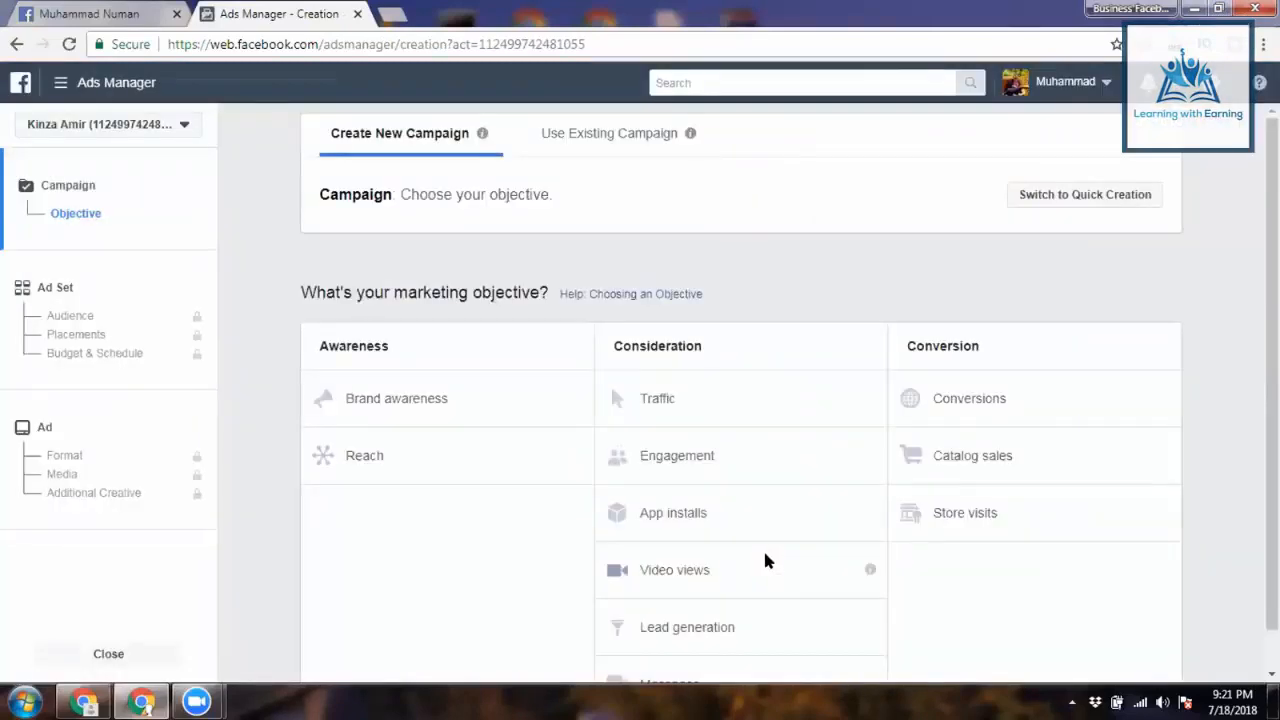
left_click(90, 13)
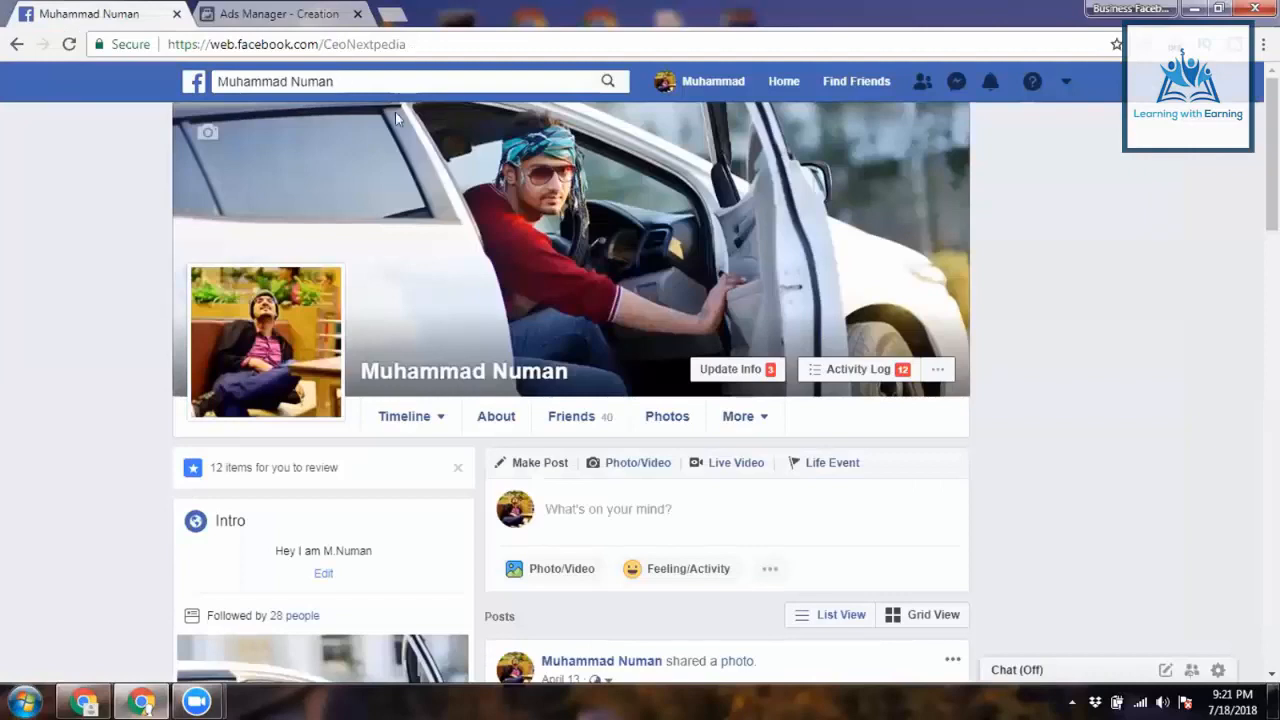
left_click(390, 82)
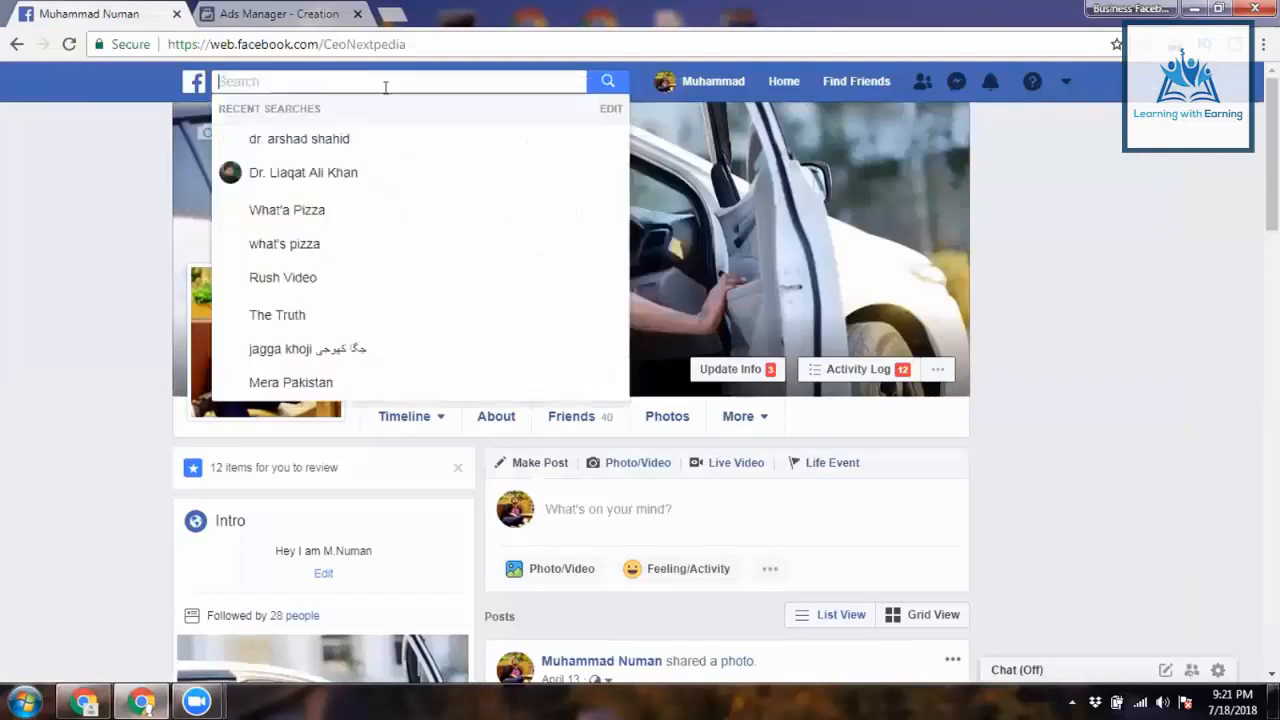
left_click(346, 172)
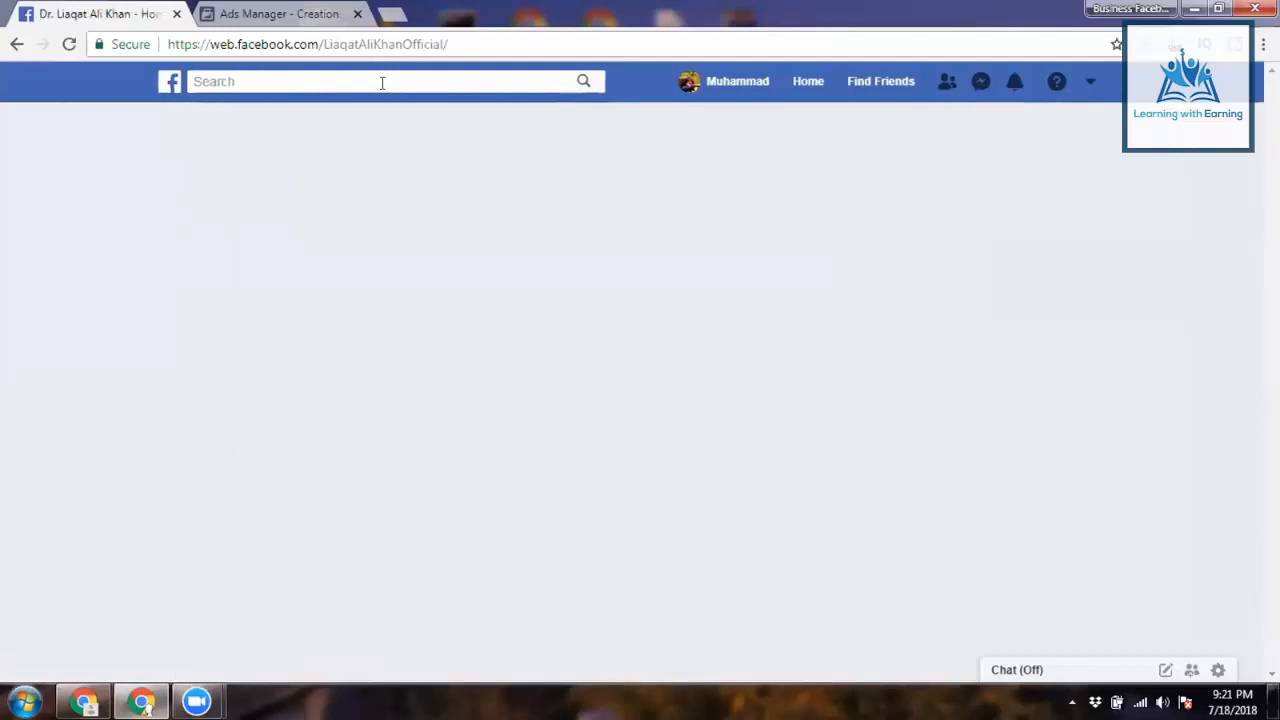
left_click(386, 84)
right_click(386, 89)
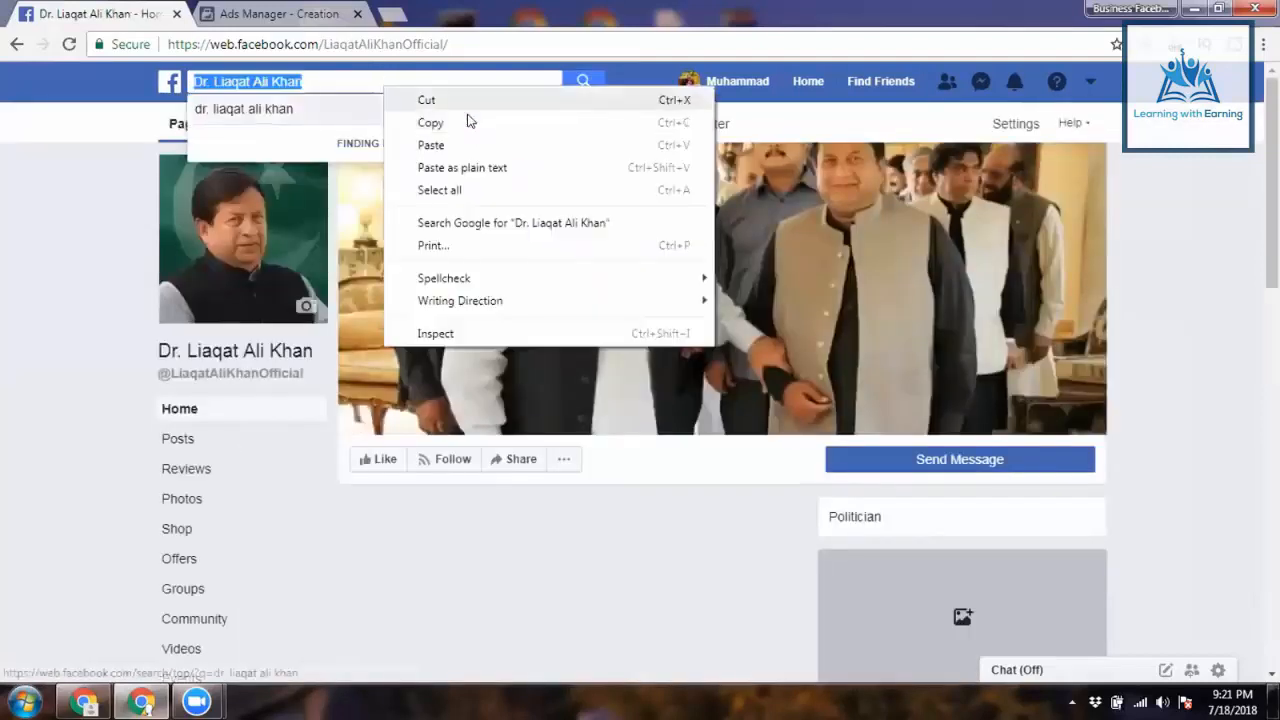
left_click(430, 122)
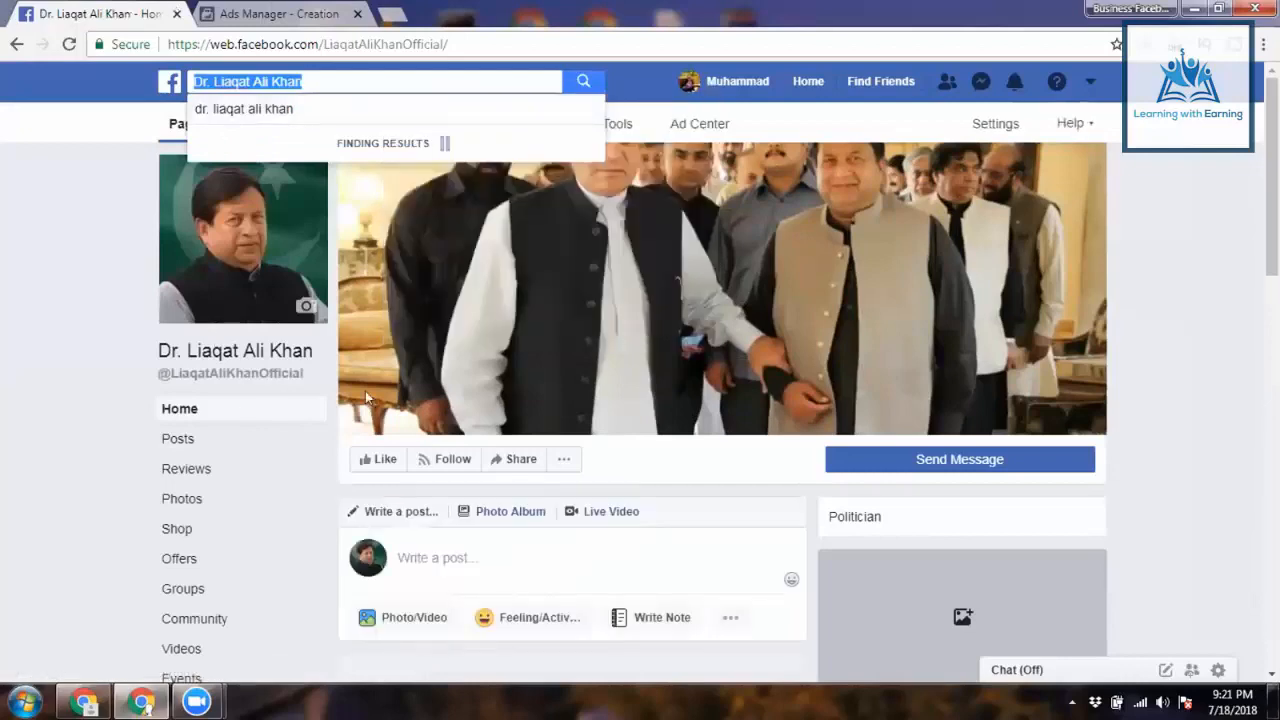
key("ctrl+Tab")
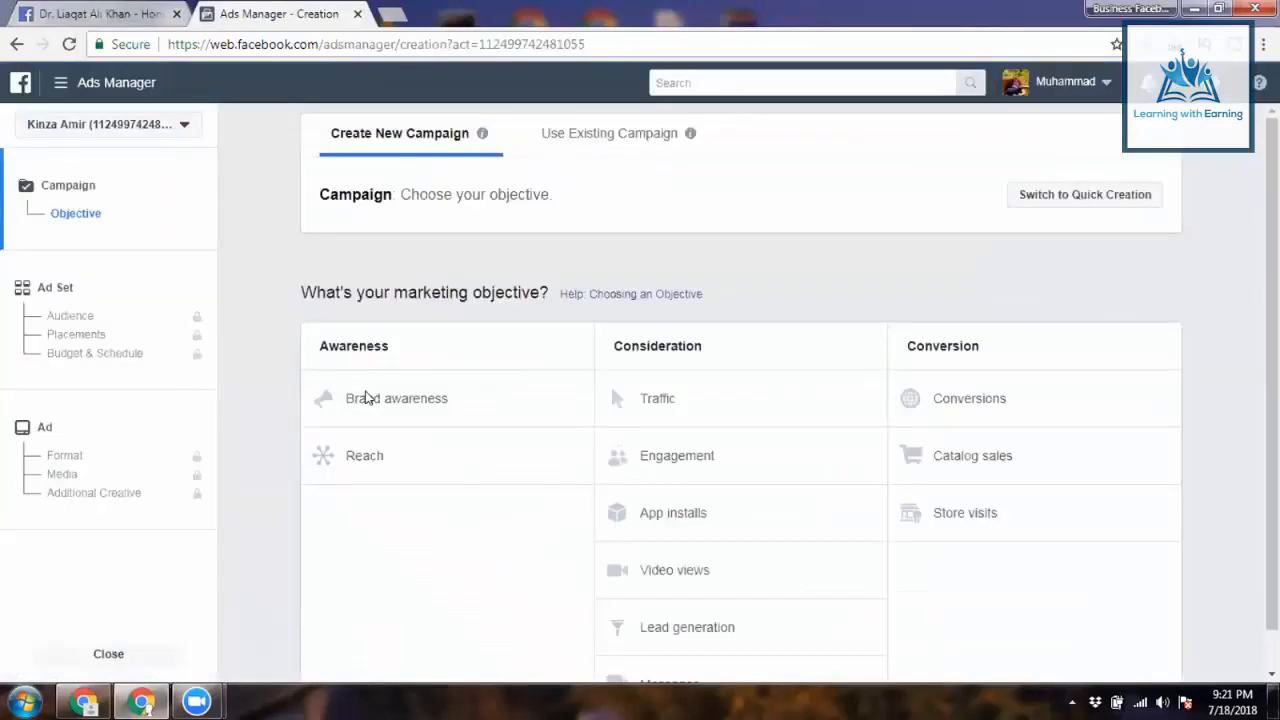
left_click(712, 436)
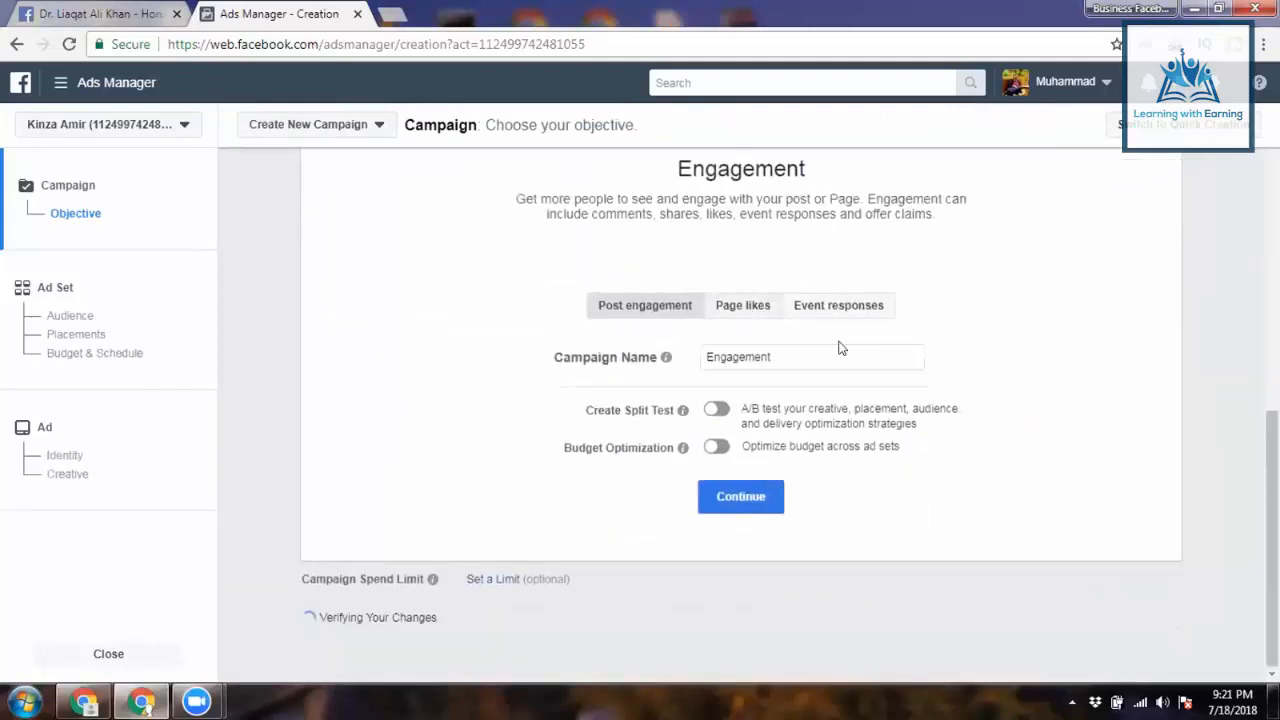
left_click(836, 346)
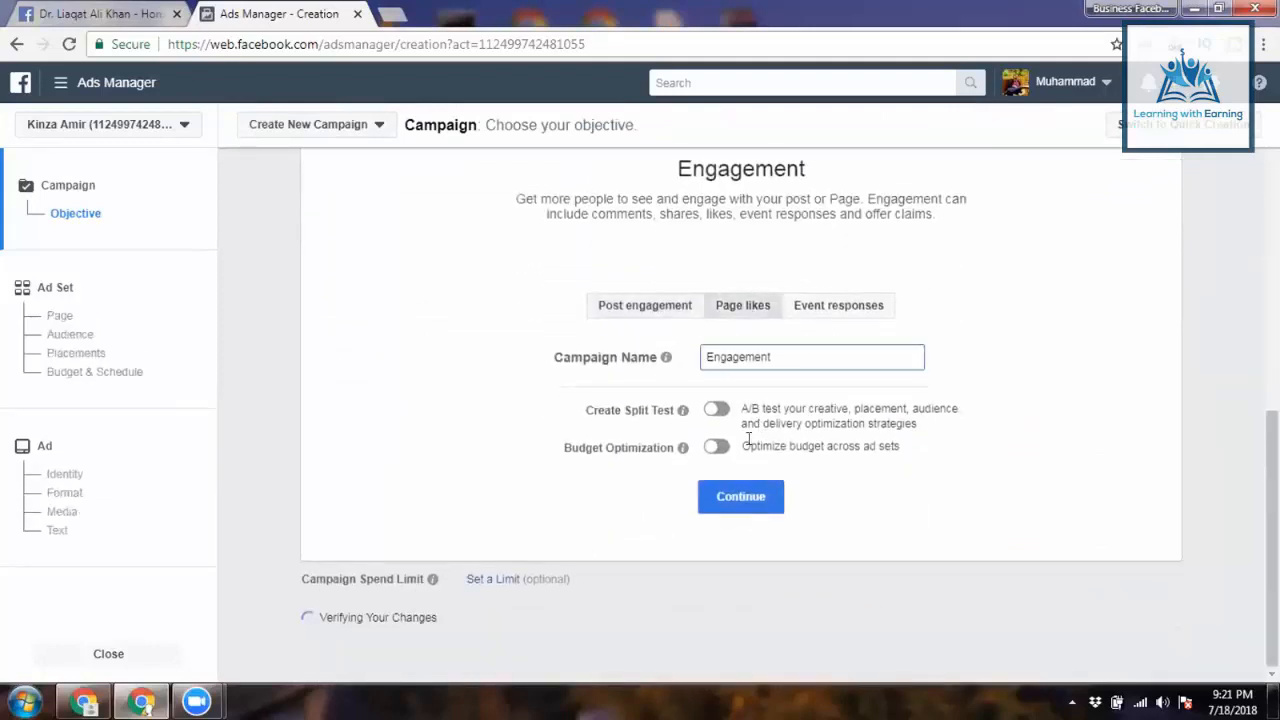
key("ctrl+v")
left_click_drag(760, 446, 766, 503)
left_click(764, 500)
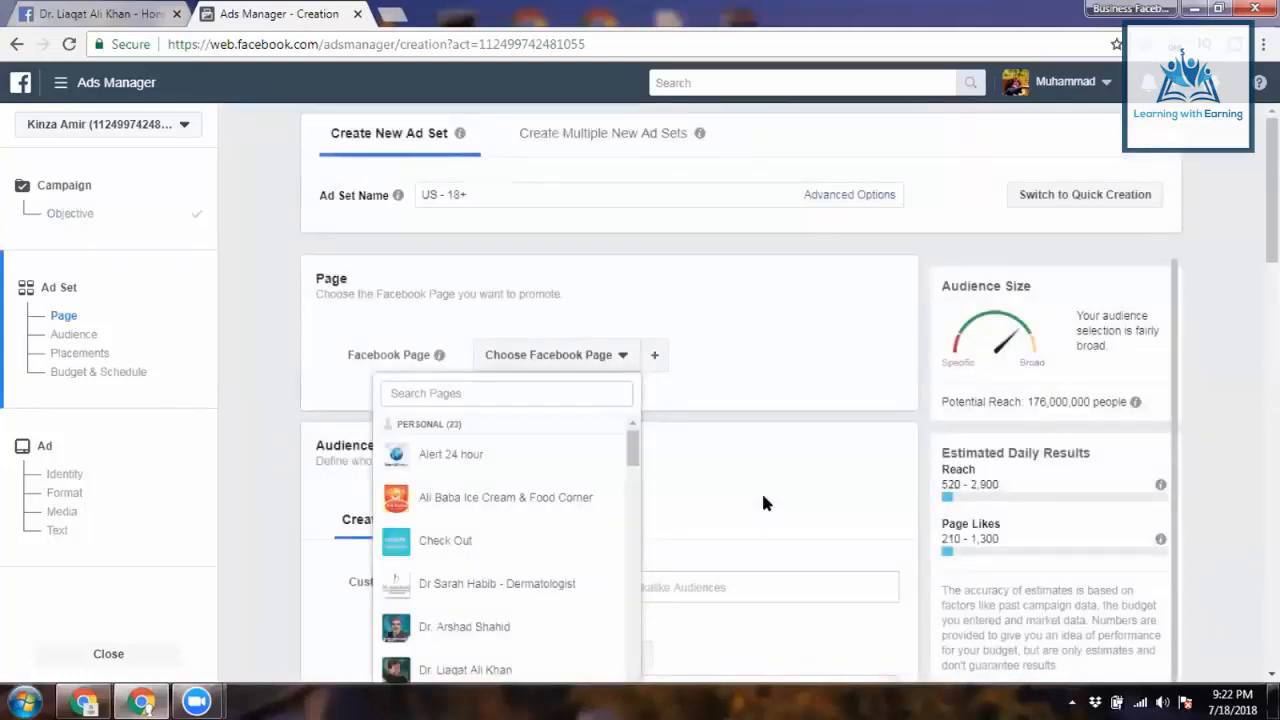
left_click(480, 383)
key("ctrl+v")
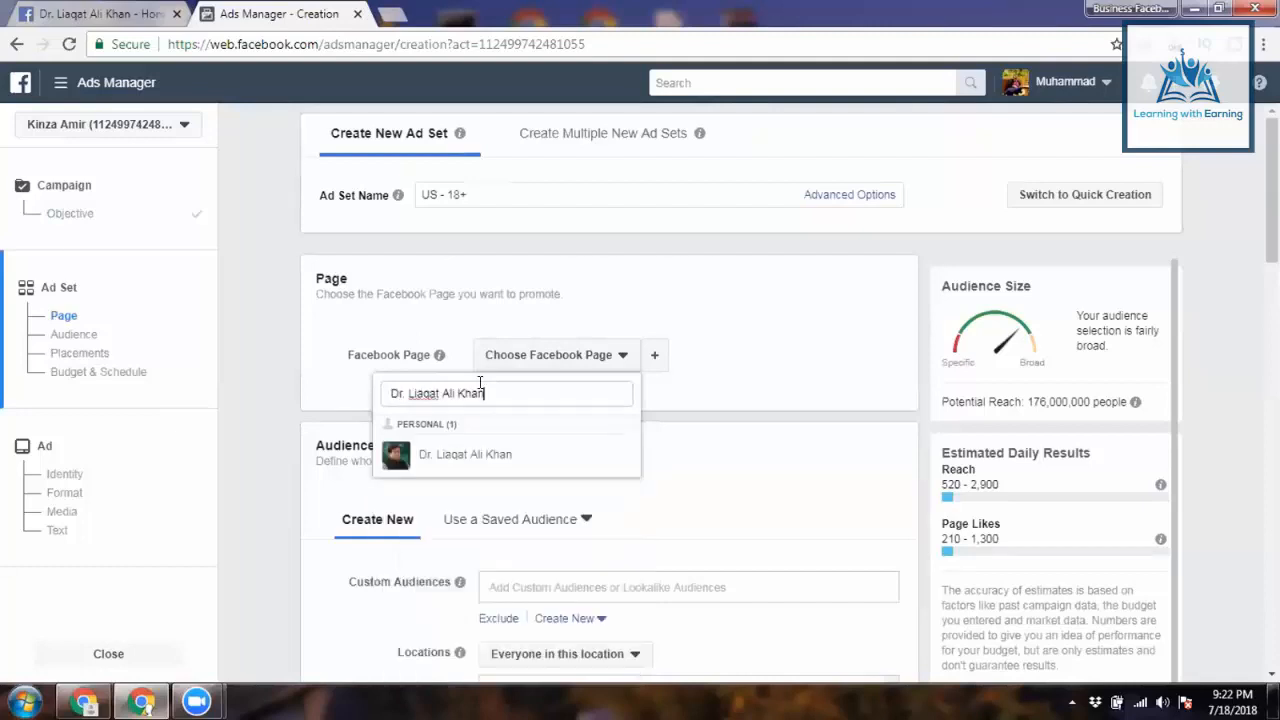
left_click(530, 468)
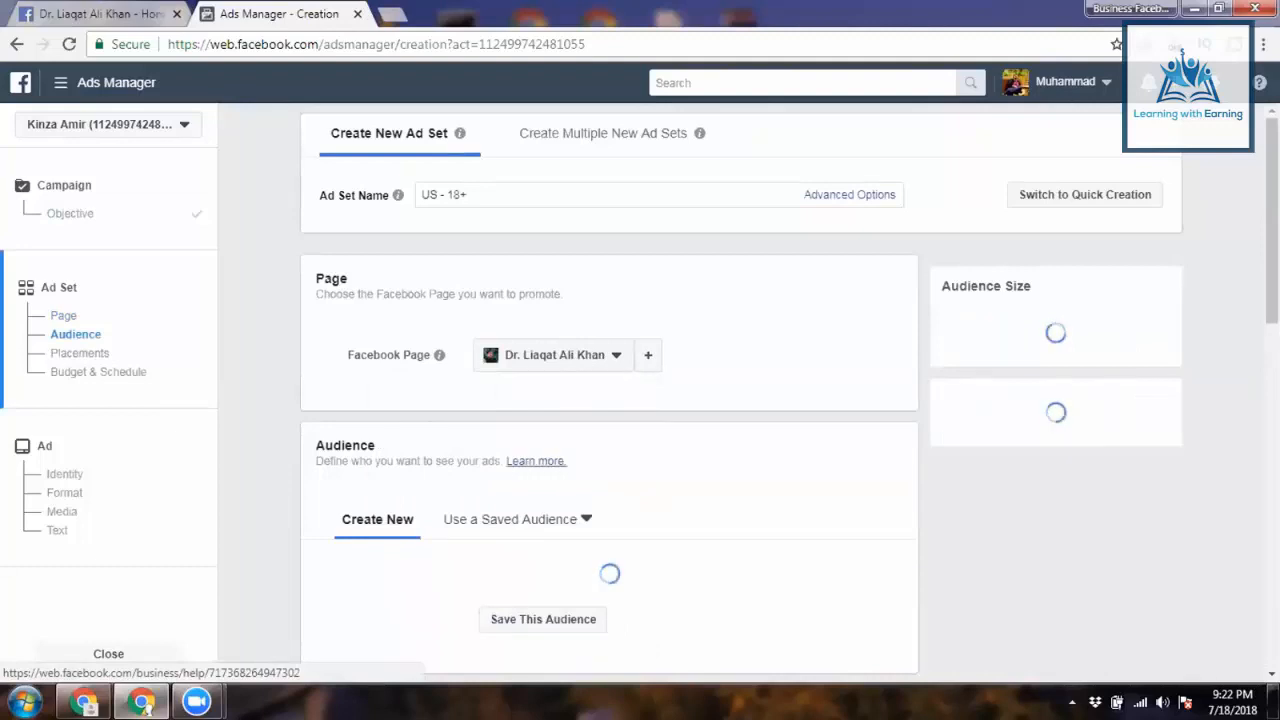
scroll(536, 461, "down", 5)
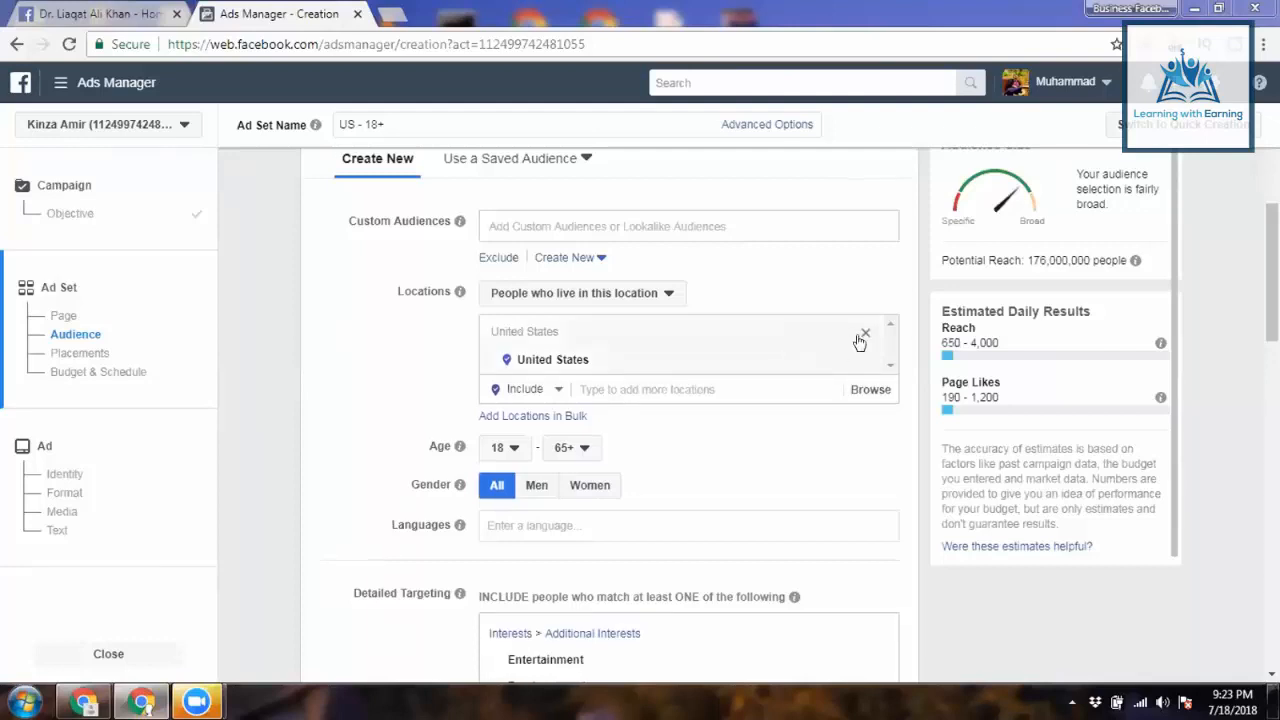
- Replace United States with Pakistan as the location, targeting people who live there
left_click(774, 330)
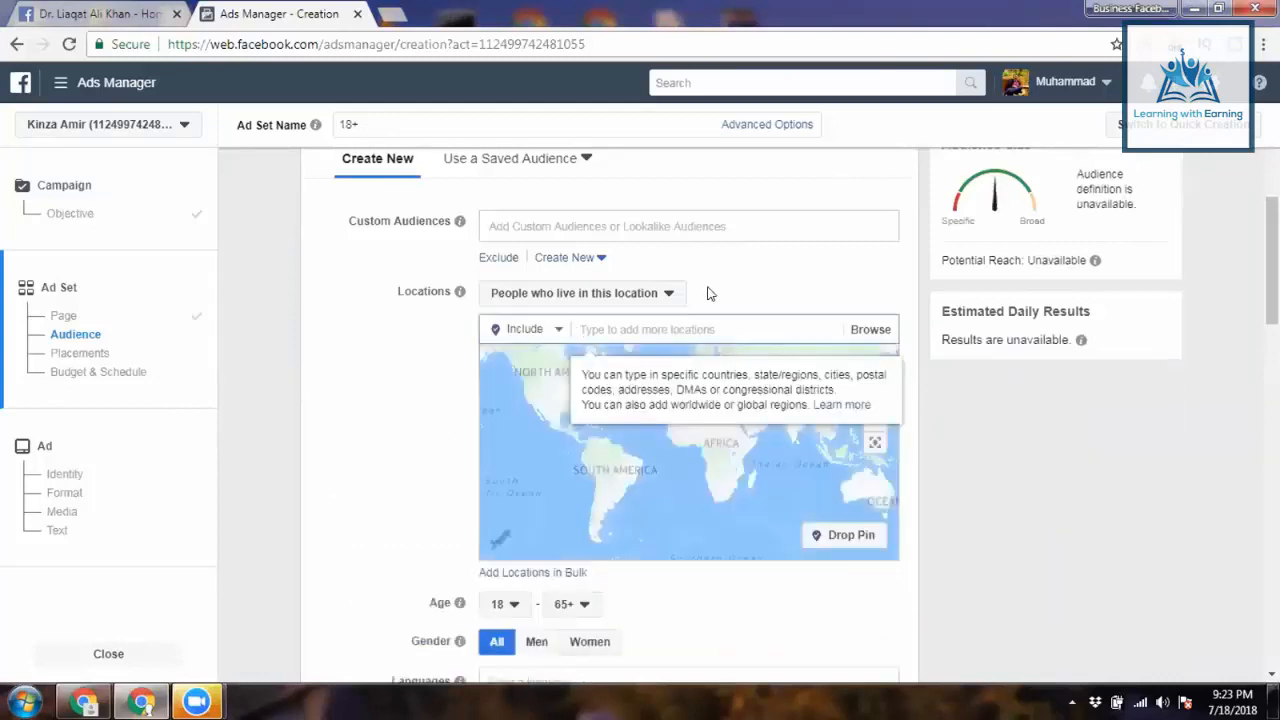
type("Pakis")
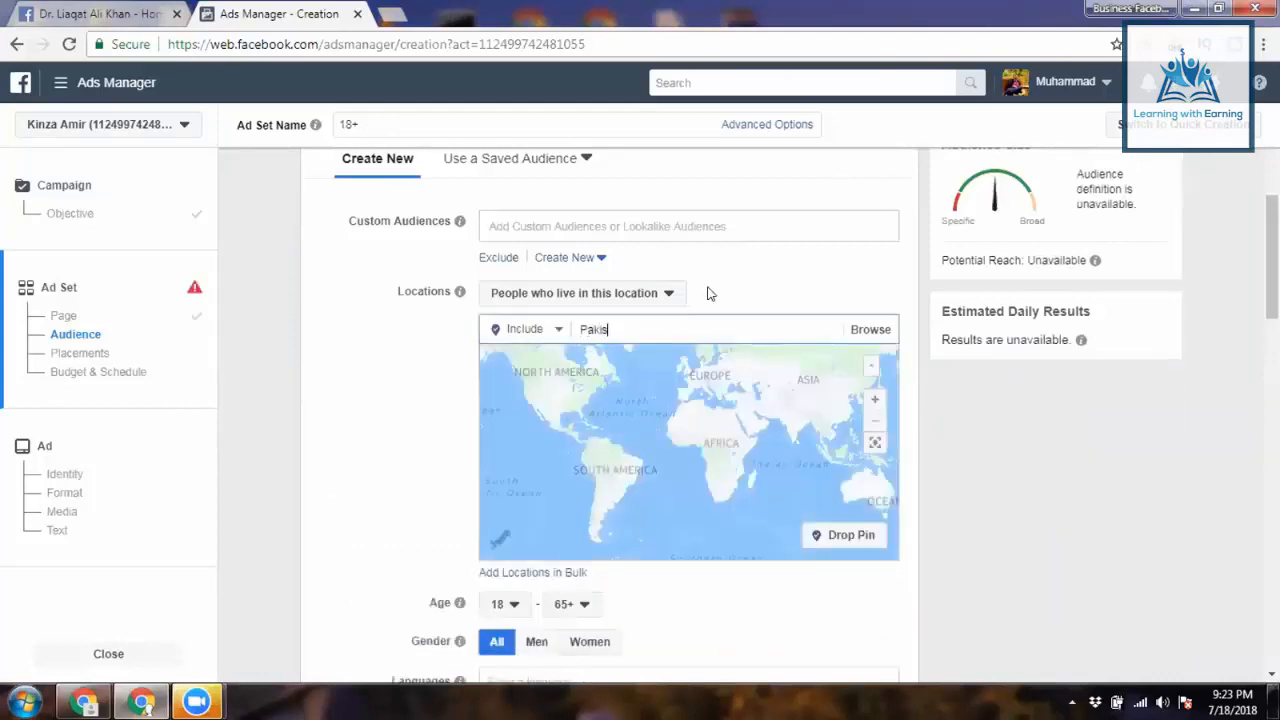
type("tn")
key("BackSpace")
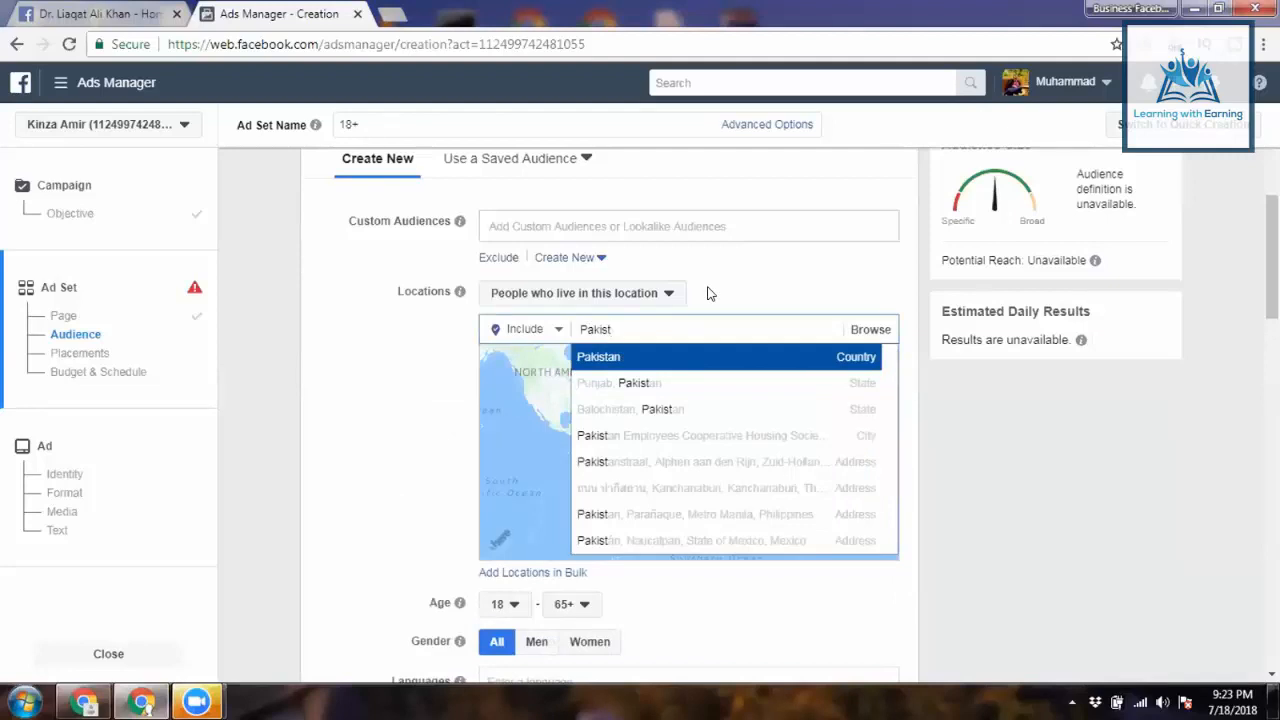
double_click(643, 339)
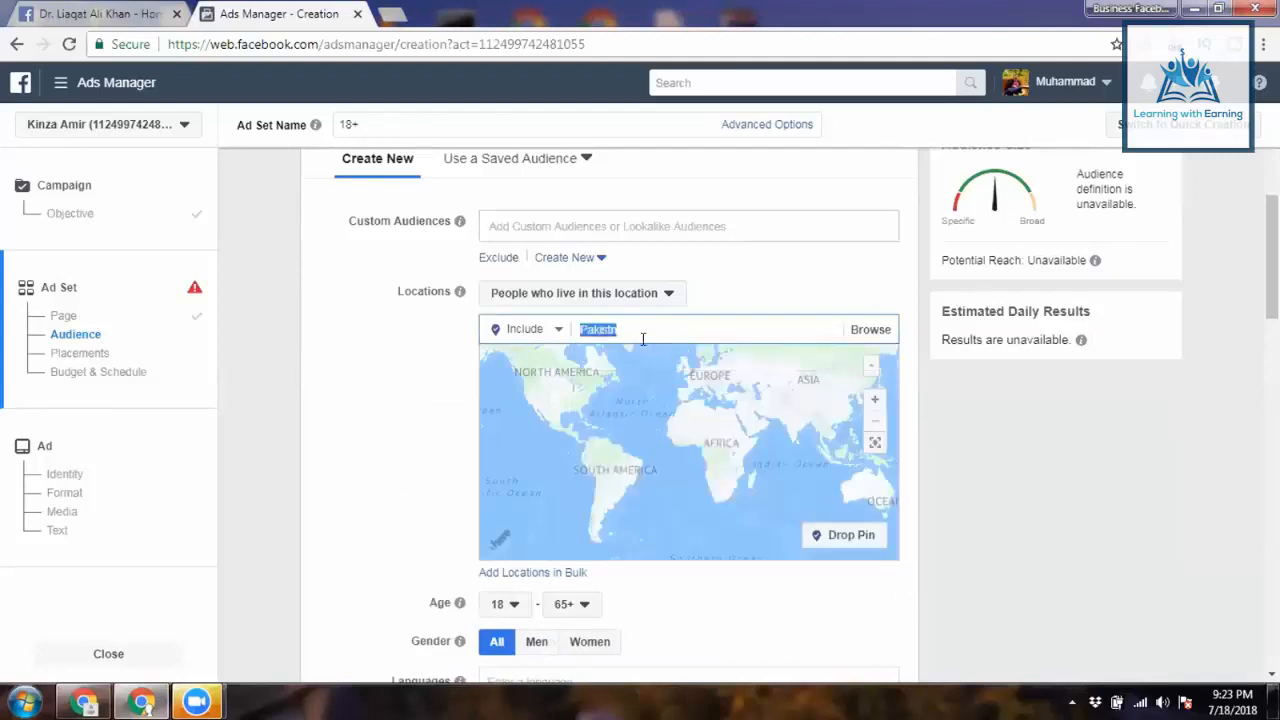
key("BackSpace")
type("Pakist")
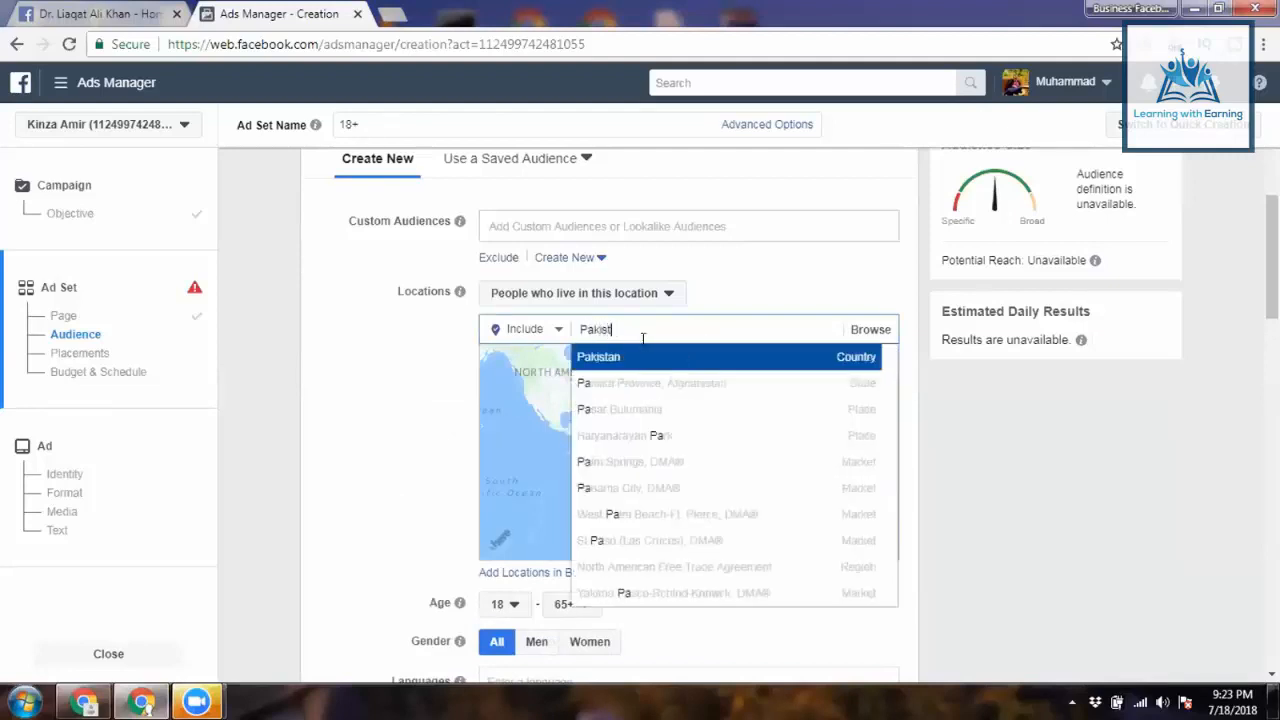
type("an")
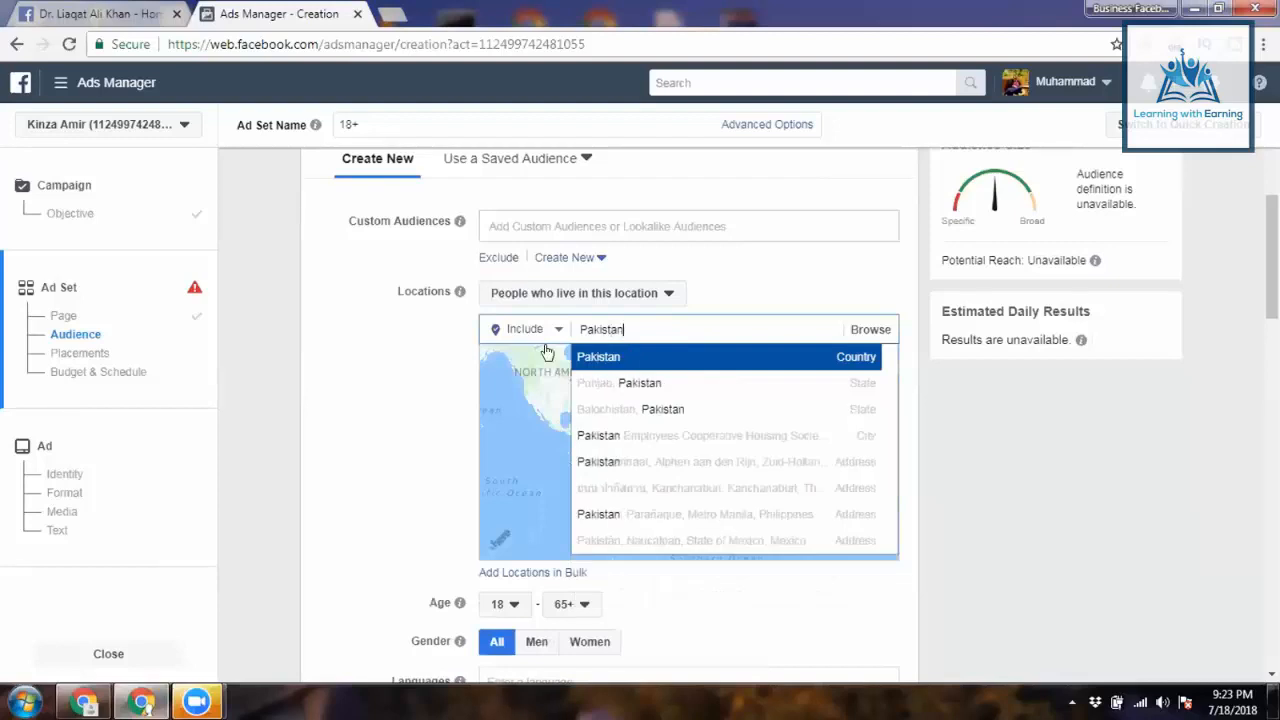
key("Return")
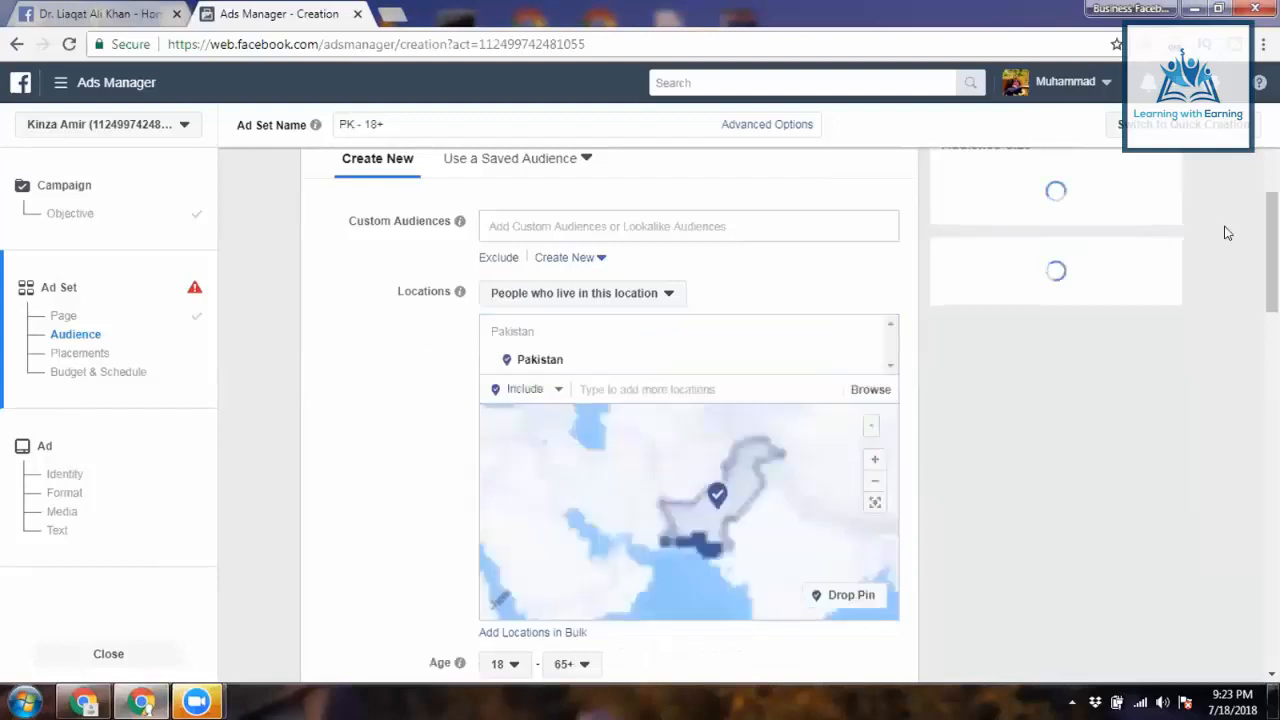
left_click(668, 302)
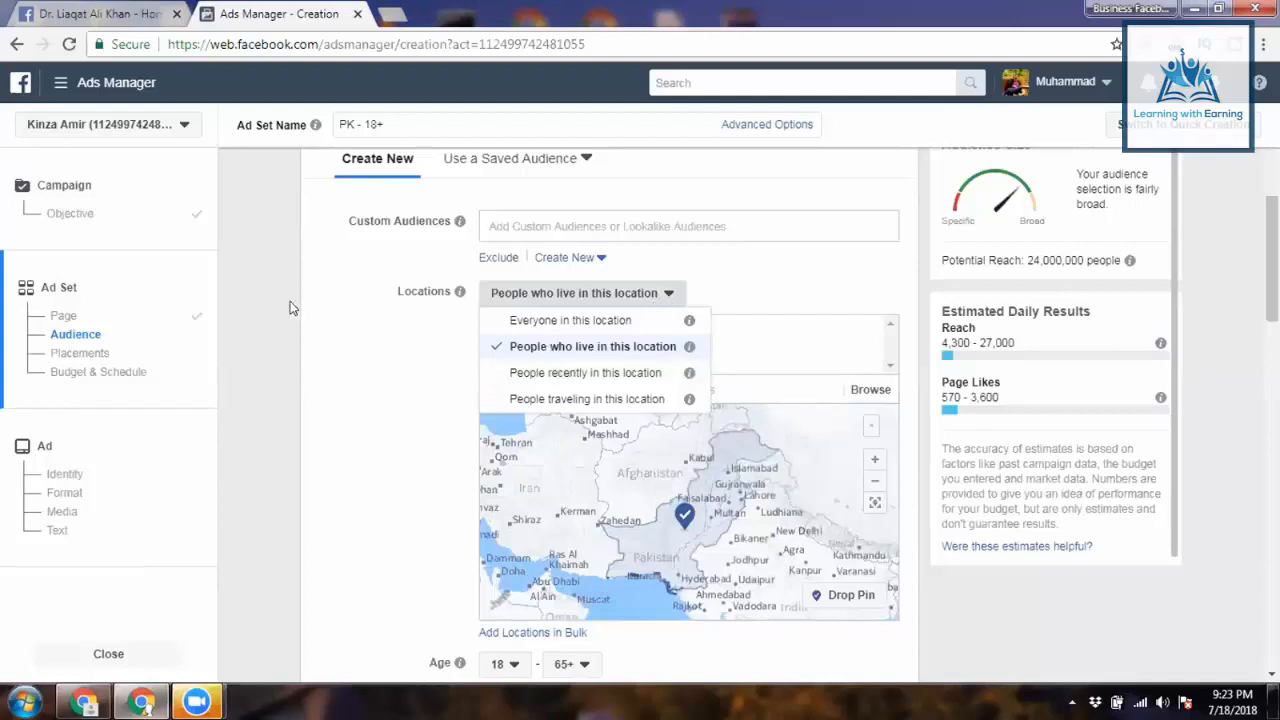
left_click(333, 304)
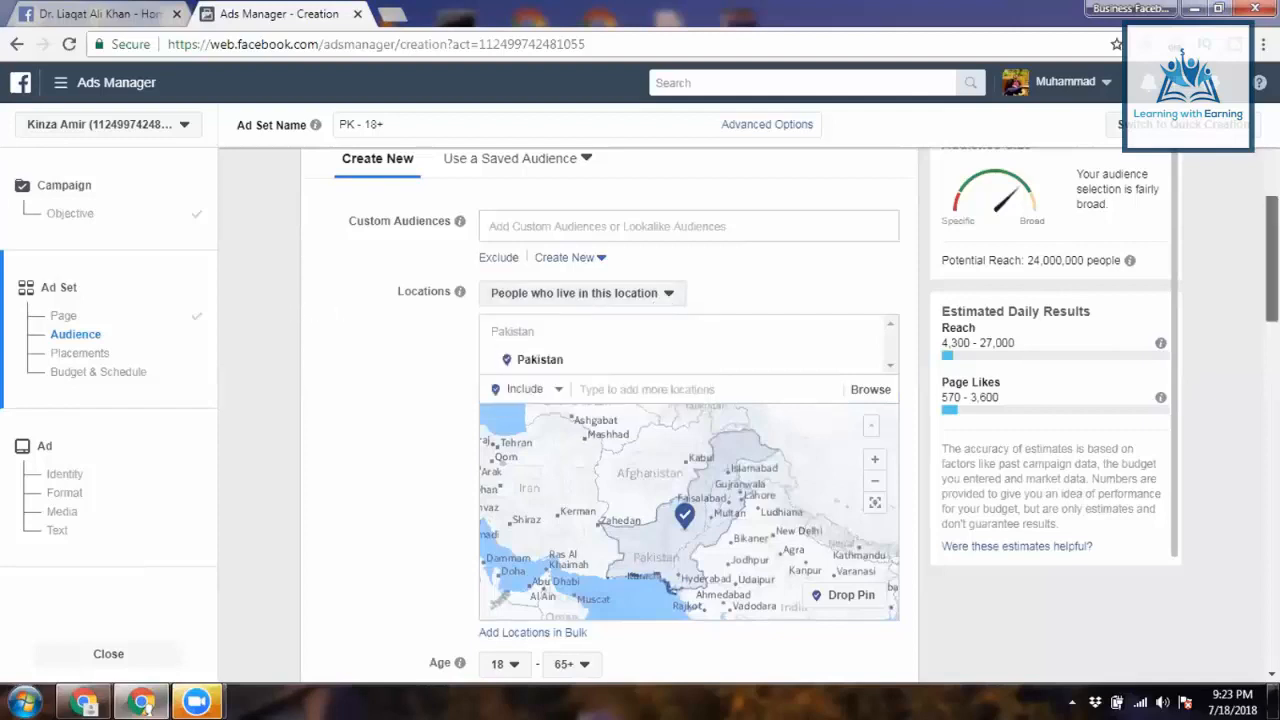
scroll(505, 370, "down", 3)
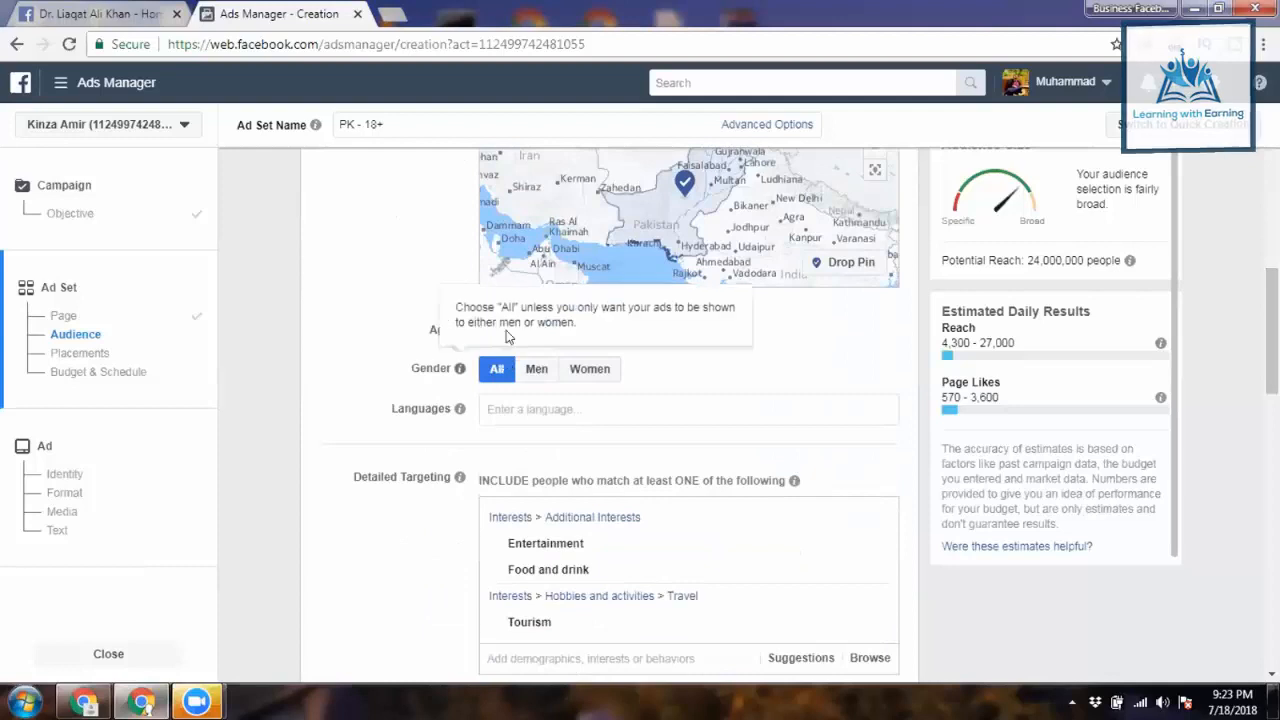
- Set the minimum age to 13 and remove the Additional Interests and Tourism interest groups
left_click(505, 333)
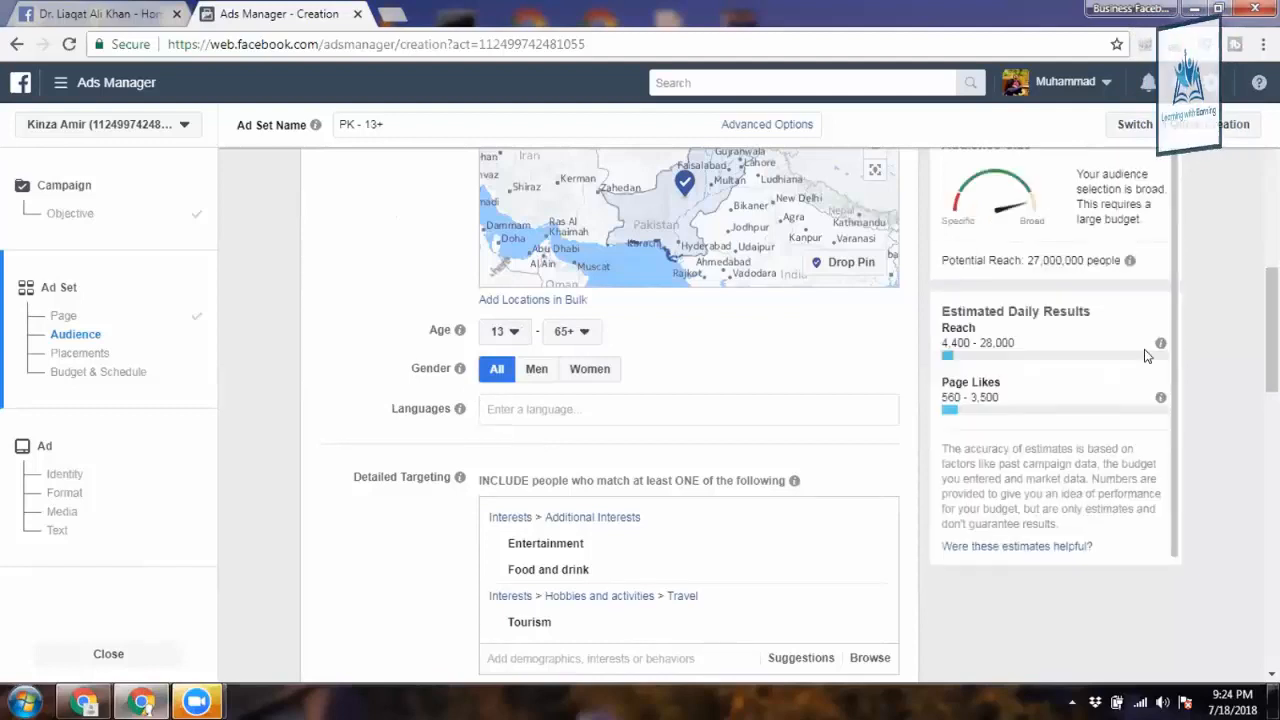
left_click_drag(1272, 338, 1272, 343)
scroll(800, 309, "down", 2)
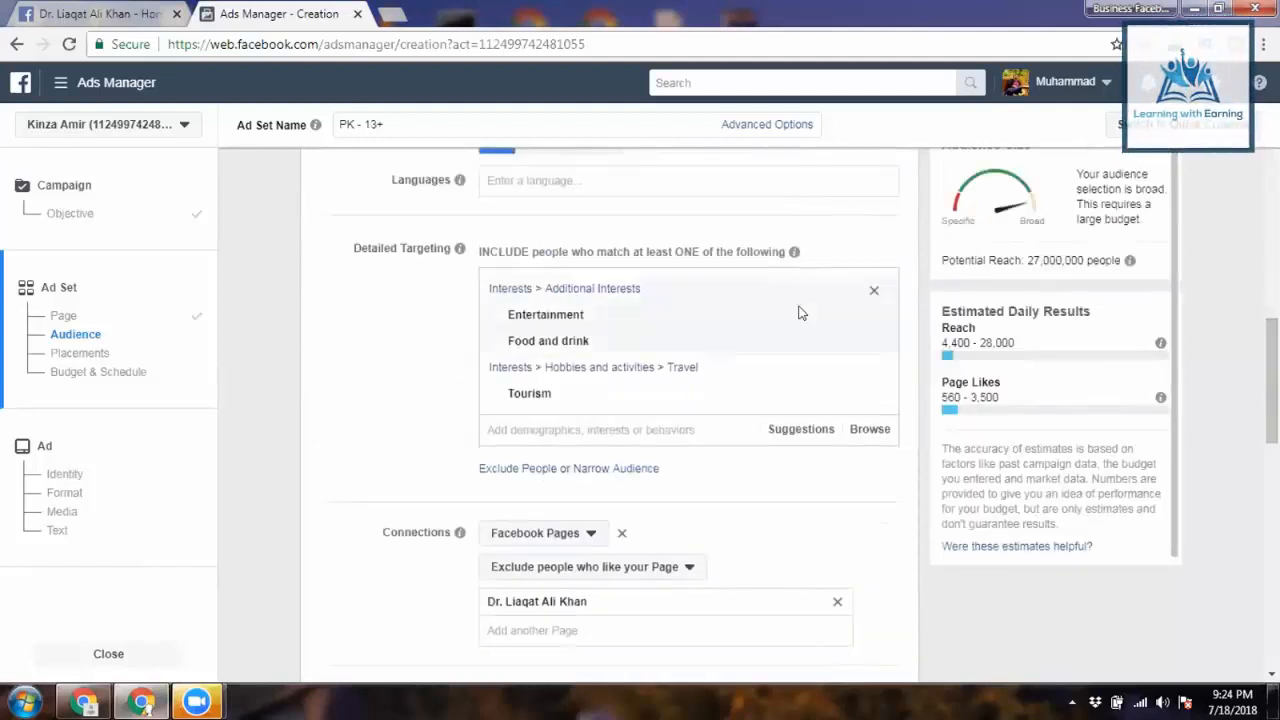
left_click(875, 293)
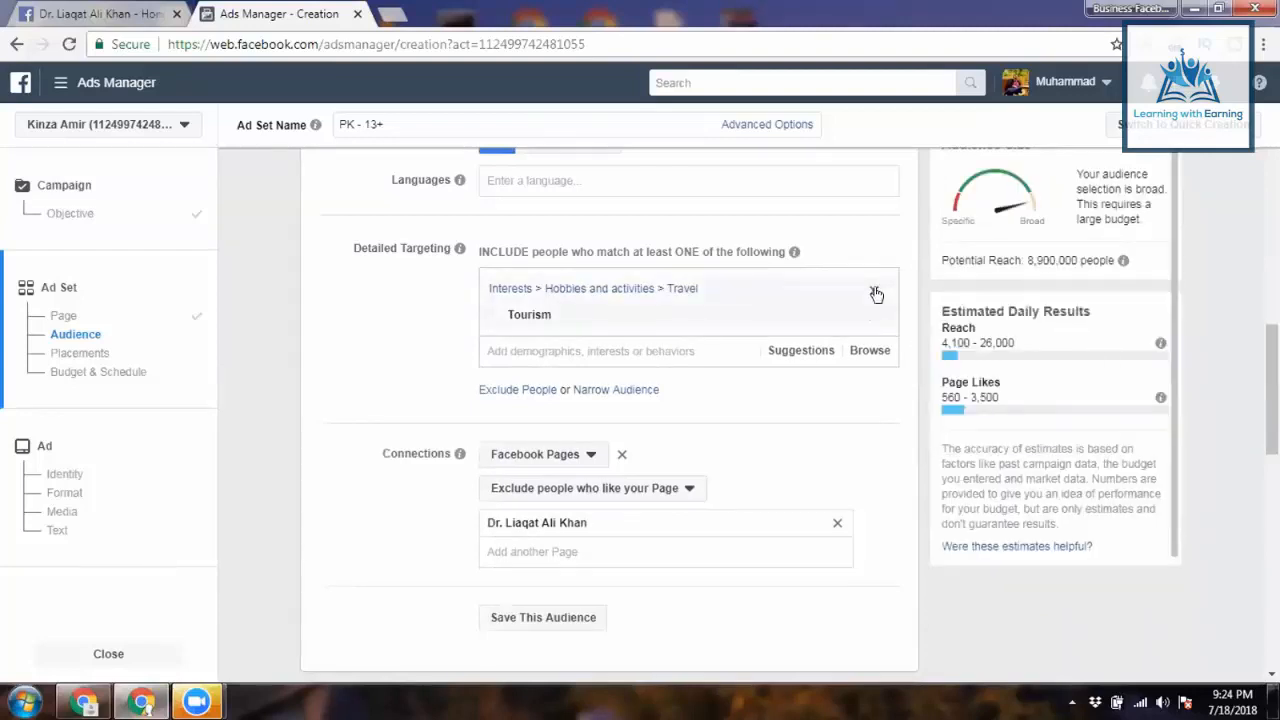
left_click(875, 293)
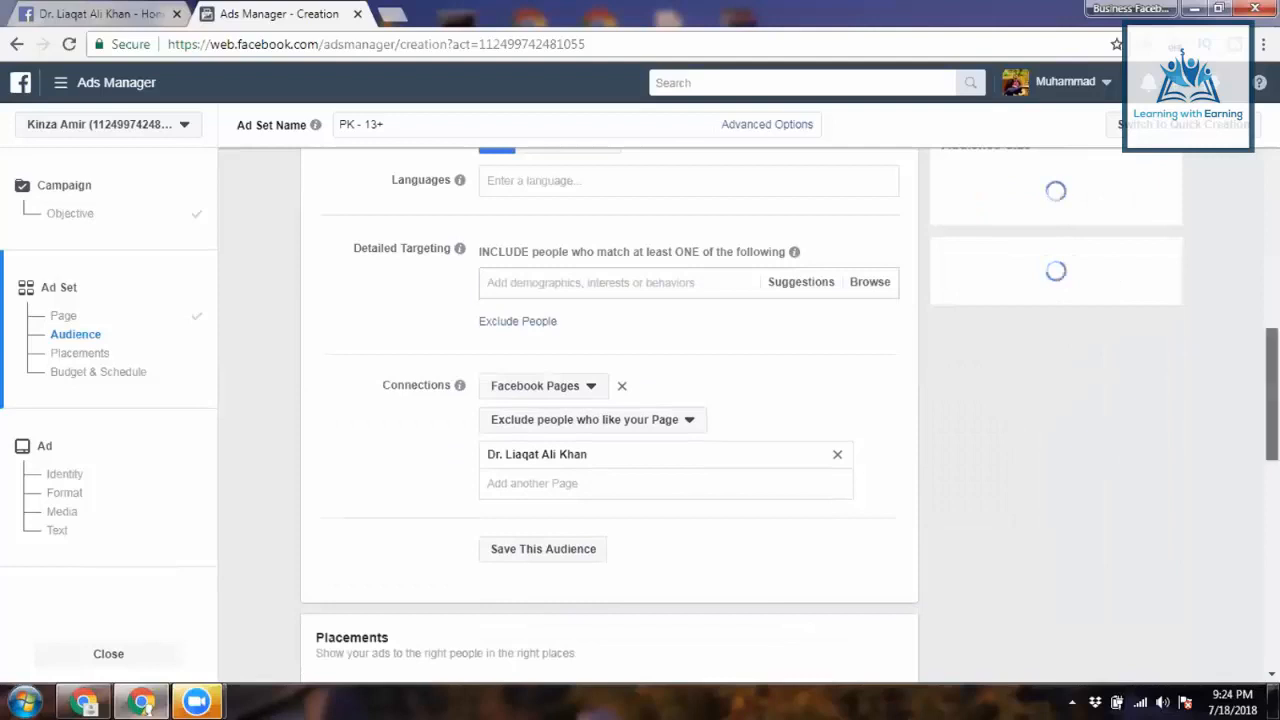
scroll(562, 403, "down", 1)
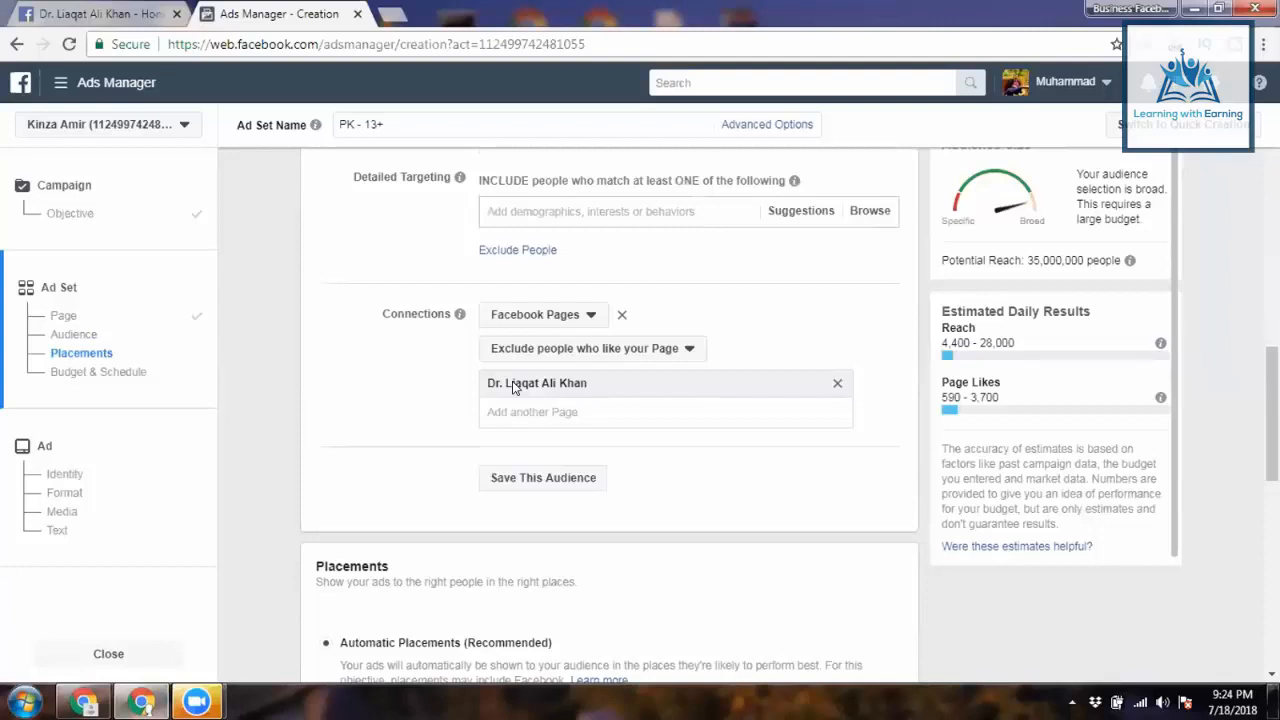
- Scroll down past Placements to the Budget & Schedule section showing the Rs2,625 daily budget
scroll(1272, 420, "down", 1)
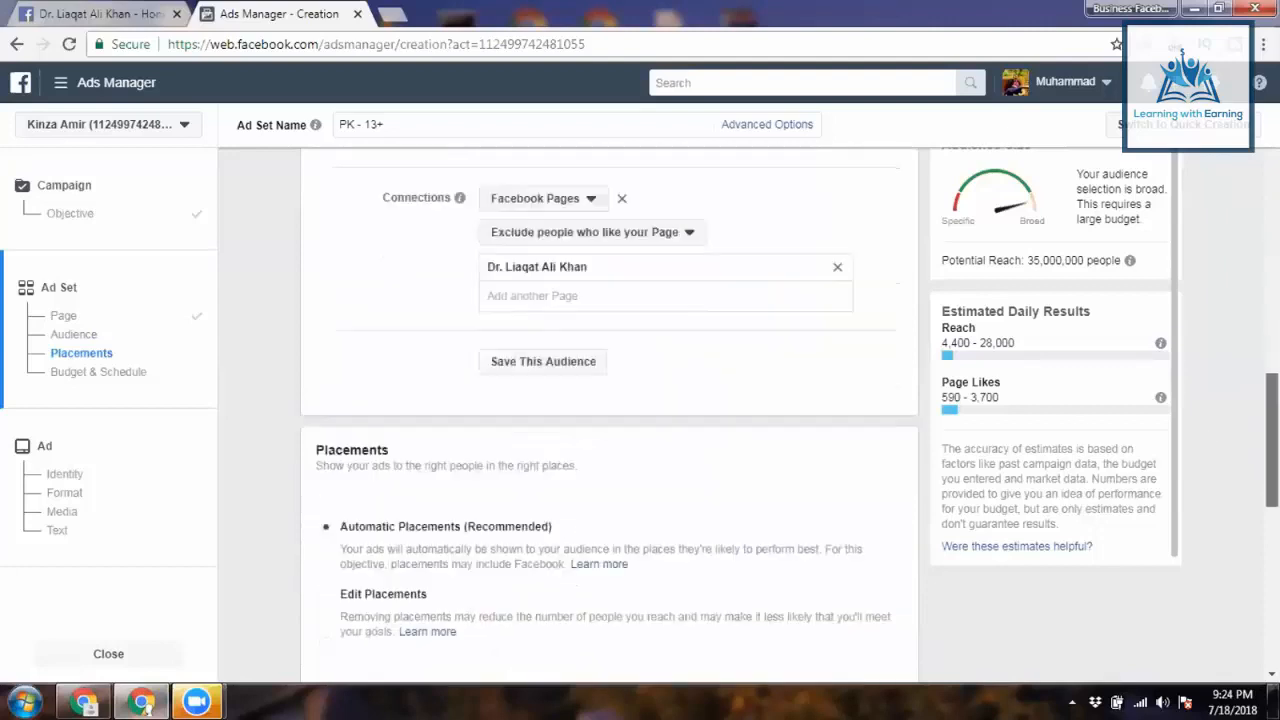
scroll(610, 400, "down", 2)
scroll(610, 400, "down", 2)
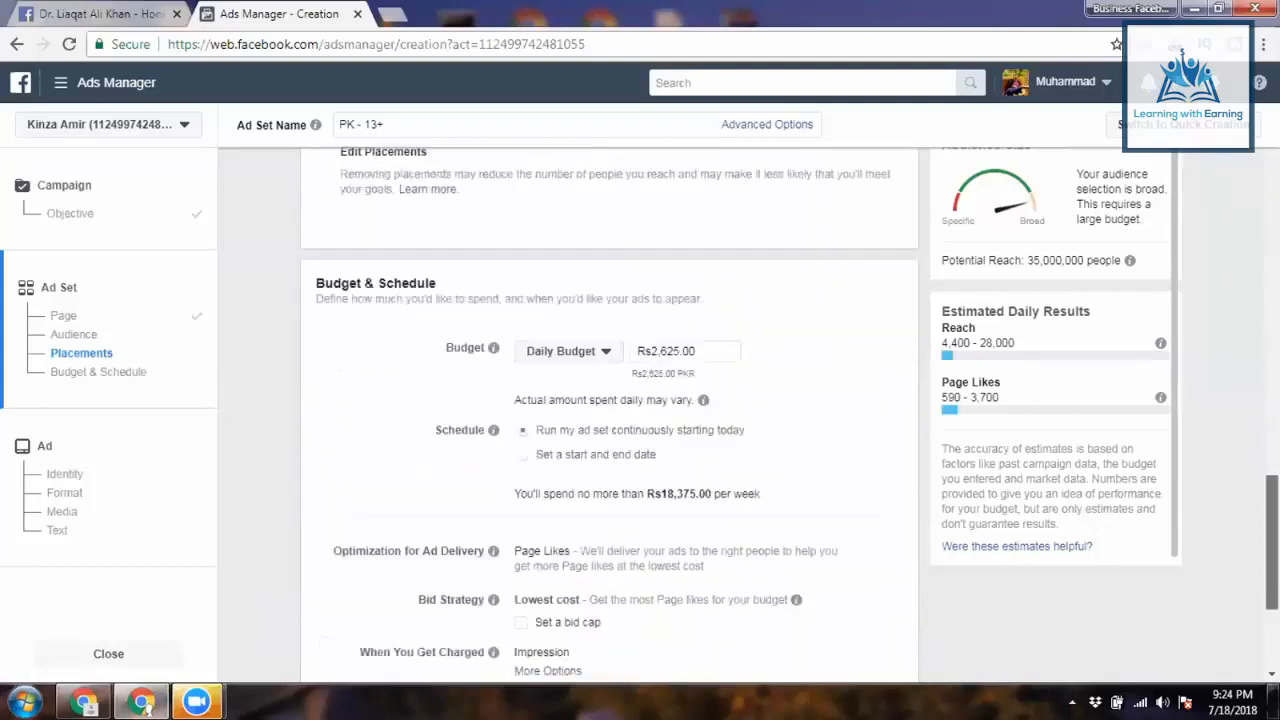
scroll(610, 400, "down", 1)
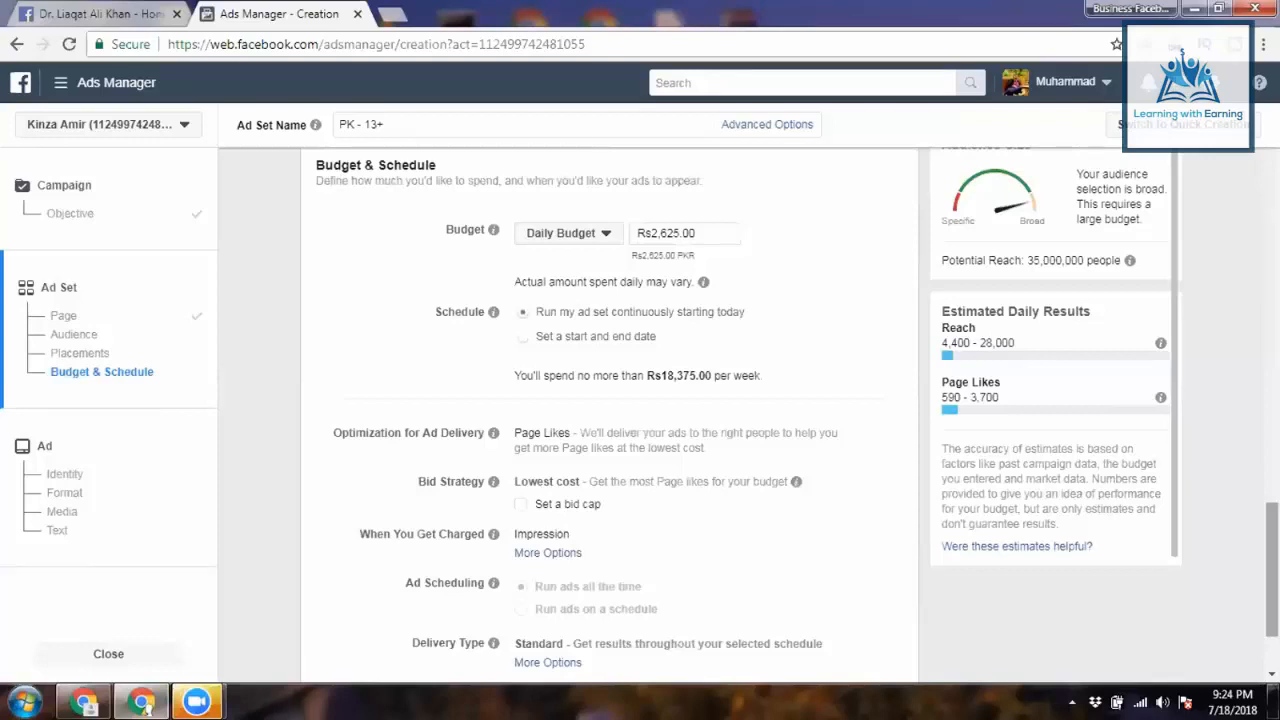
- Change the daily budget from Rs2,625.00 to Rs1,000.00
left_click(670, 230)
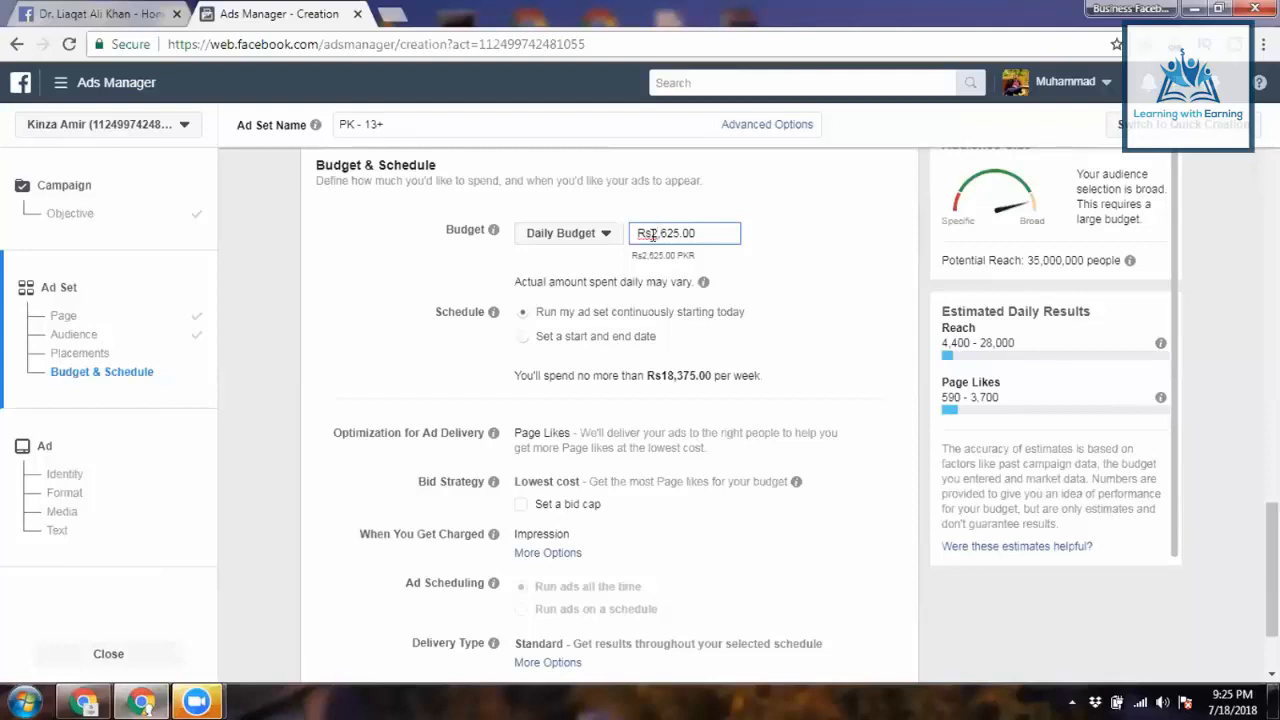
double_click(652, 234)
key("BackSpace")
type("1000")
left_click(826, 265)
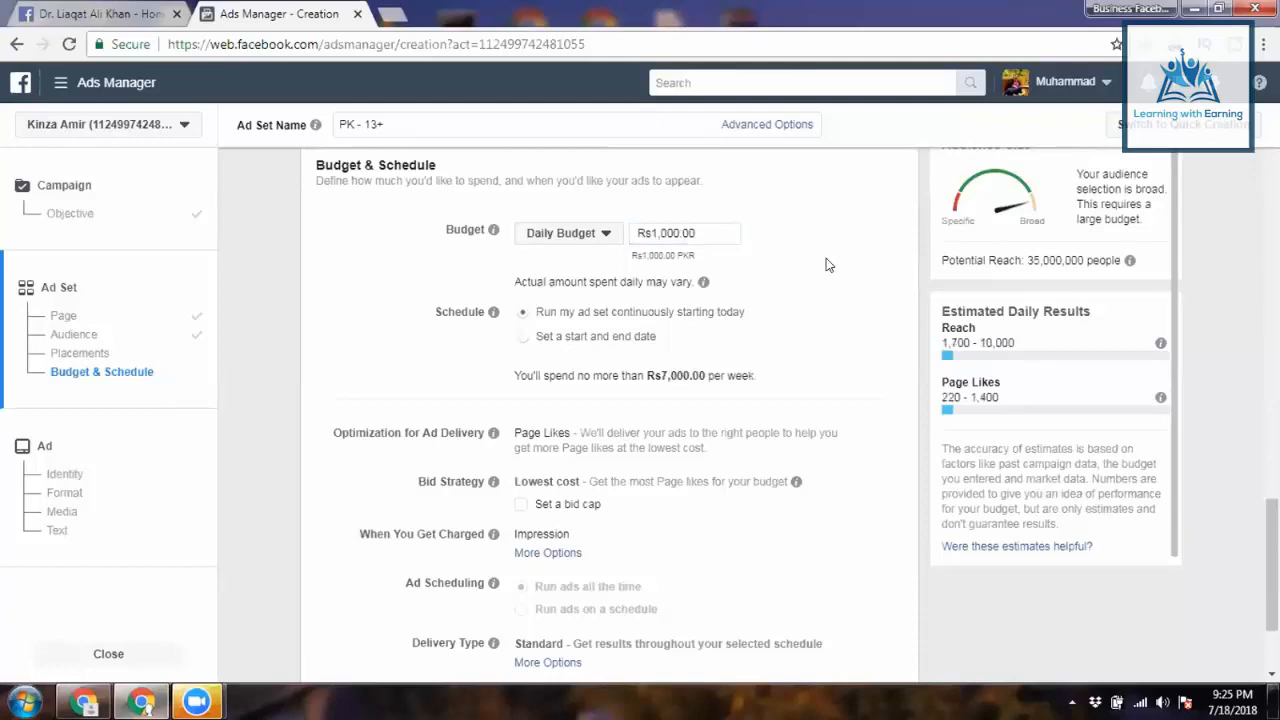